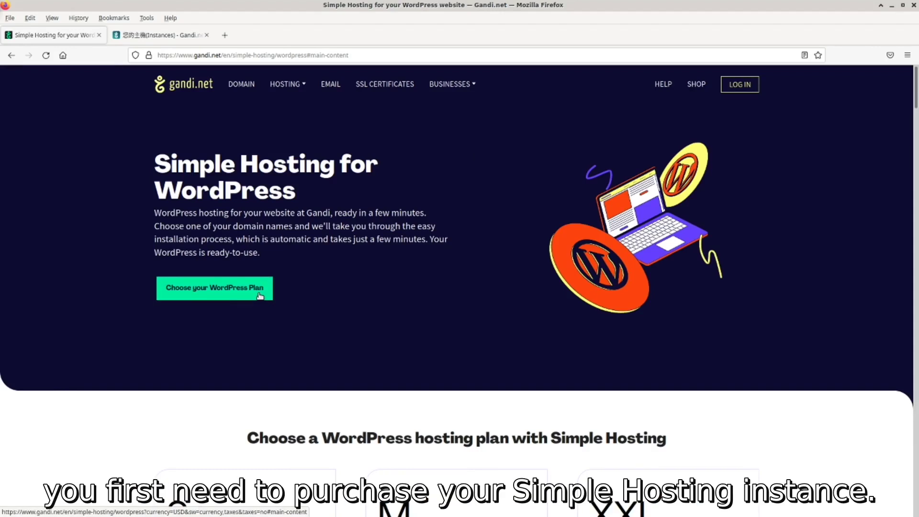
# Review the WordPress hosting plans, then return to the list of Simple Hosting instances
pyautogui.click(260, 296)
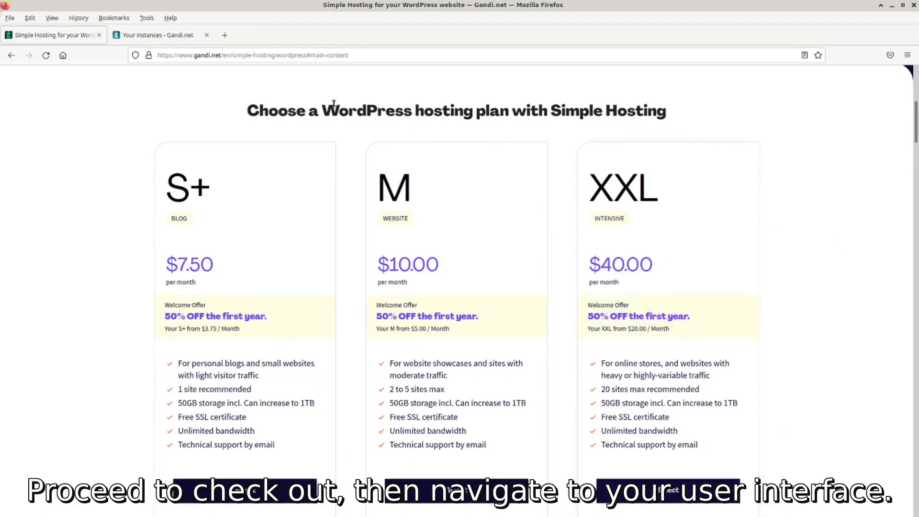
pyautogui.click(158, 35)
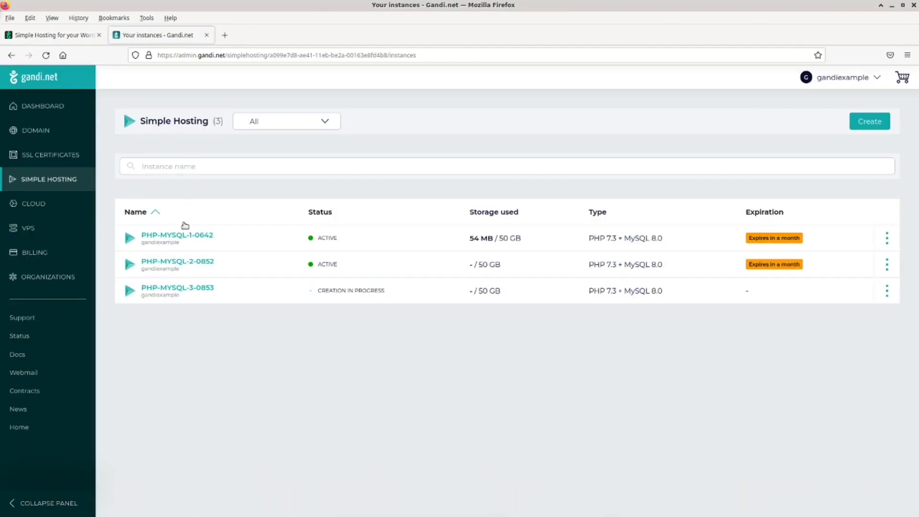
# Open instance PHP-MYSQL-2-0852 and start deploying a website on it
pyautogui.click(183, 264)
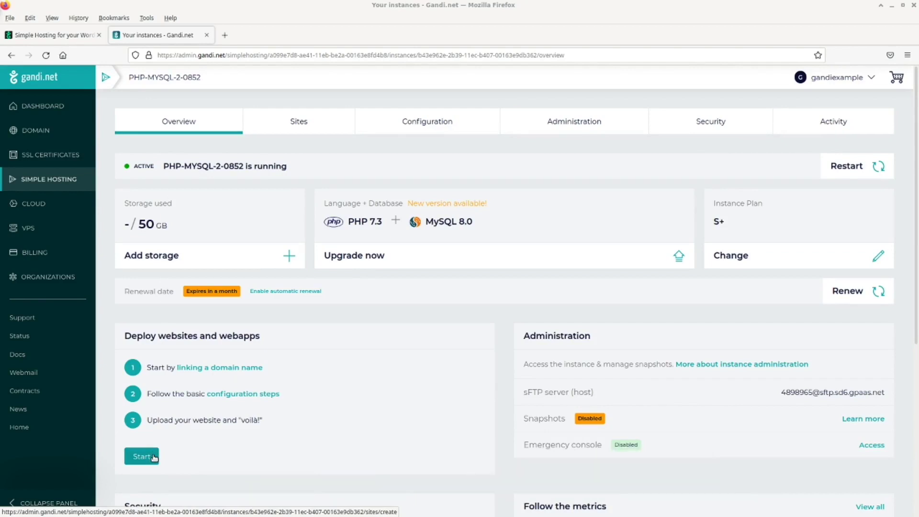
pyautogui.click(154, 458)
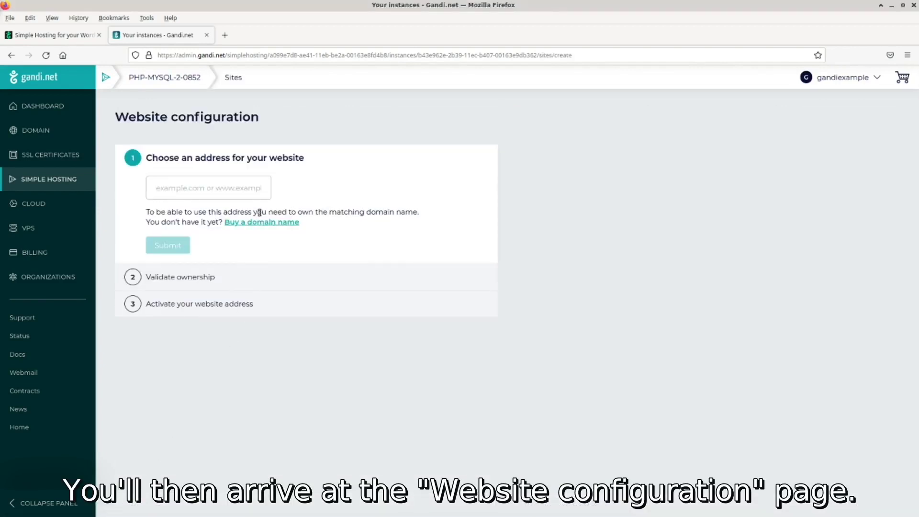
# Set gandiexample.com as the instance's website address and activate it immediately
pyautogui.click(263, 188)
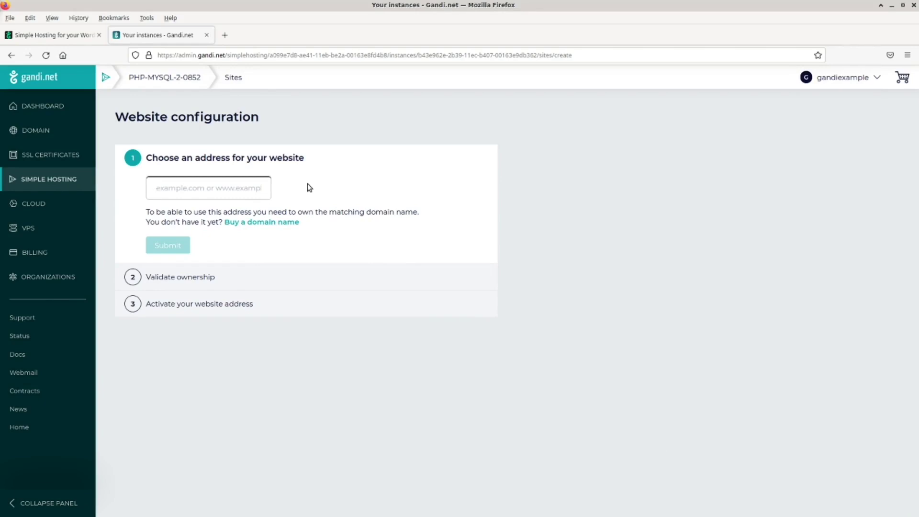
pyautogui.write('gandi')
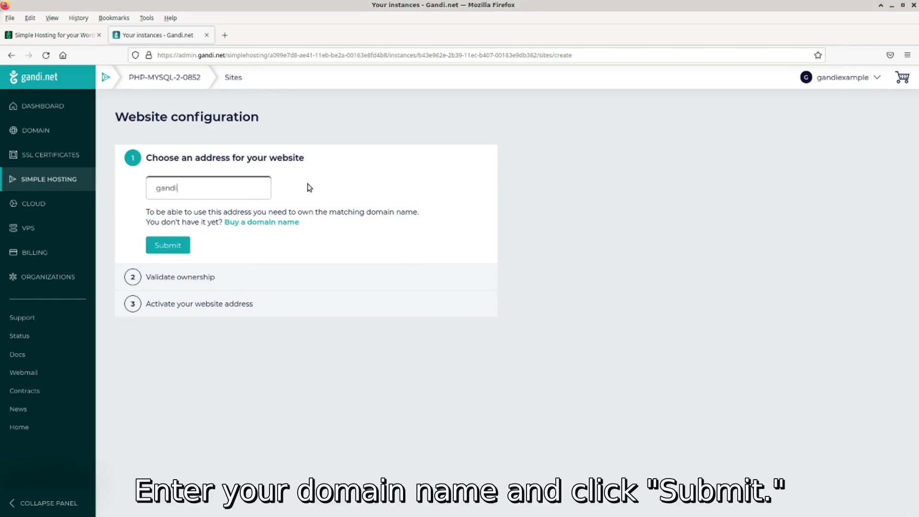
pyautogui.write('example.com')
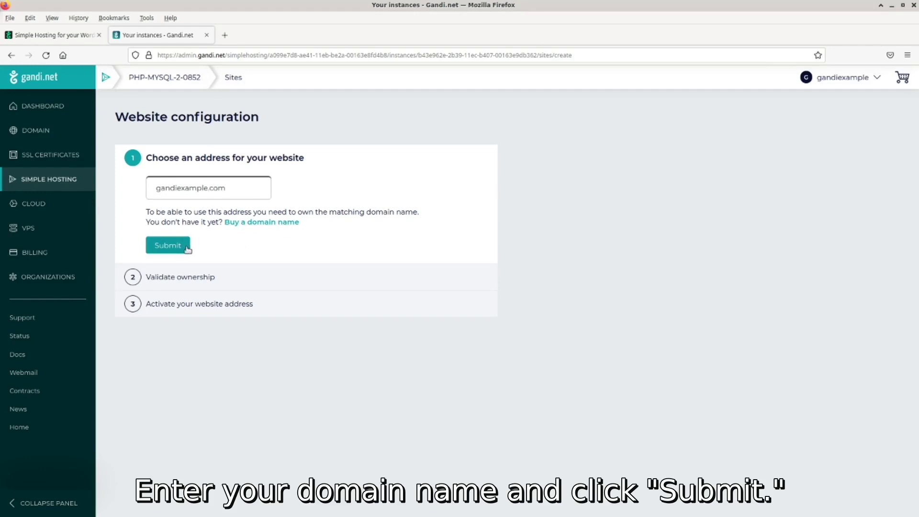
pyautogui.click(170, 246)
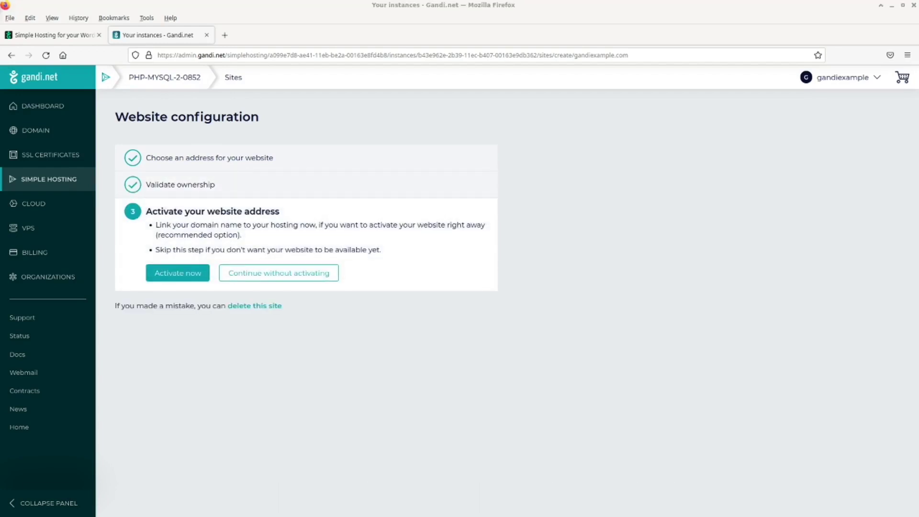
pyautogui.click(203, 274)
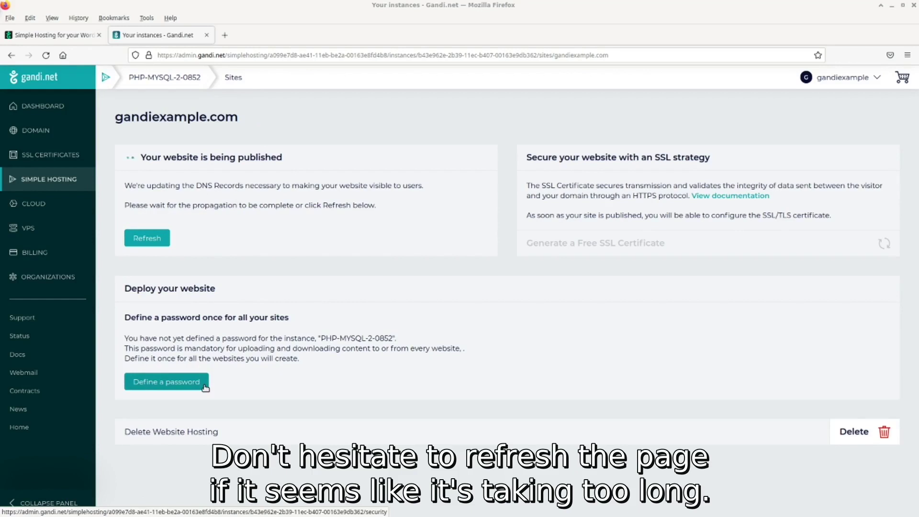
# Define and apply a strong pasted password for the instance
pyautogui.click(205, 387)
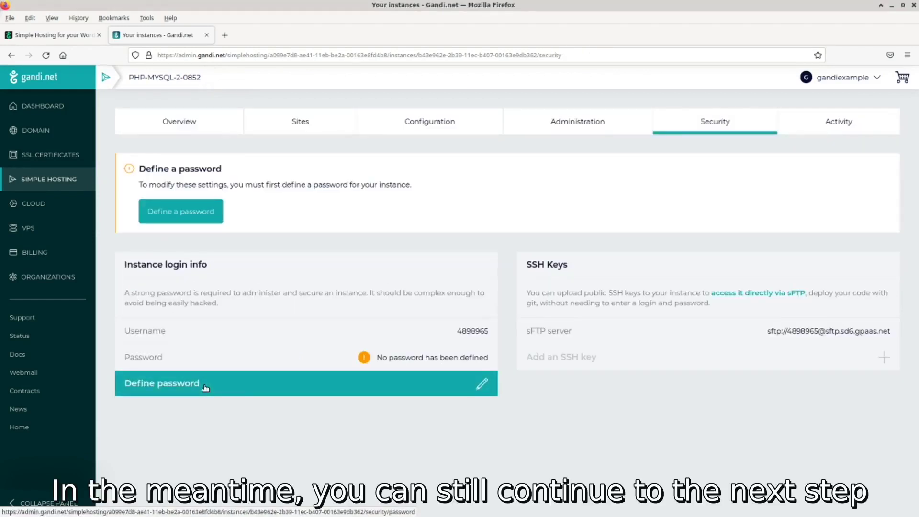
pyautogui.click(182, 211)
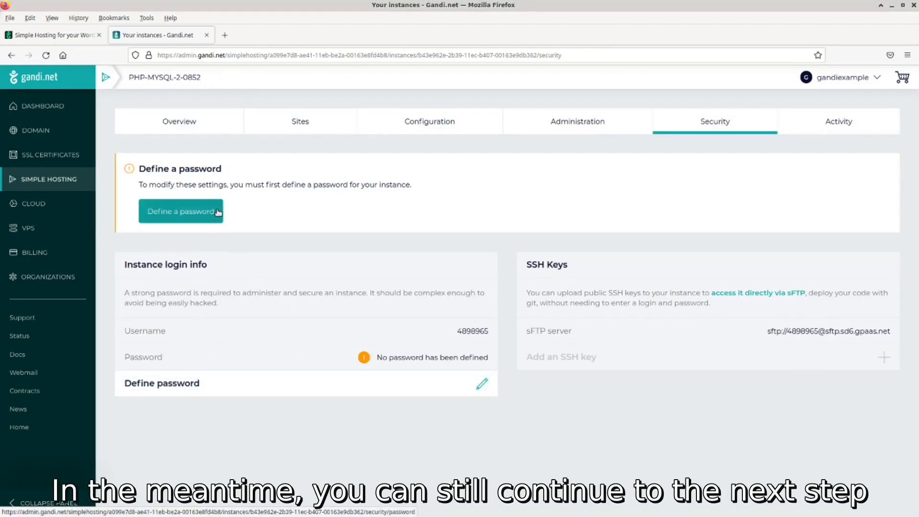
pyautogui.hotkey('ctrl', 'v')
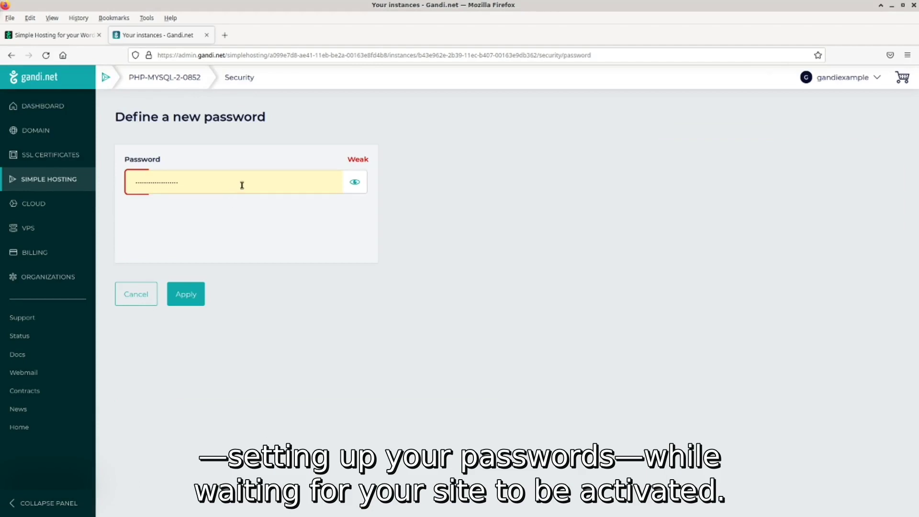
pyautogui.click(243, 185)
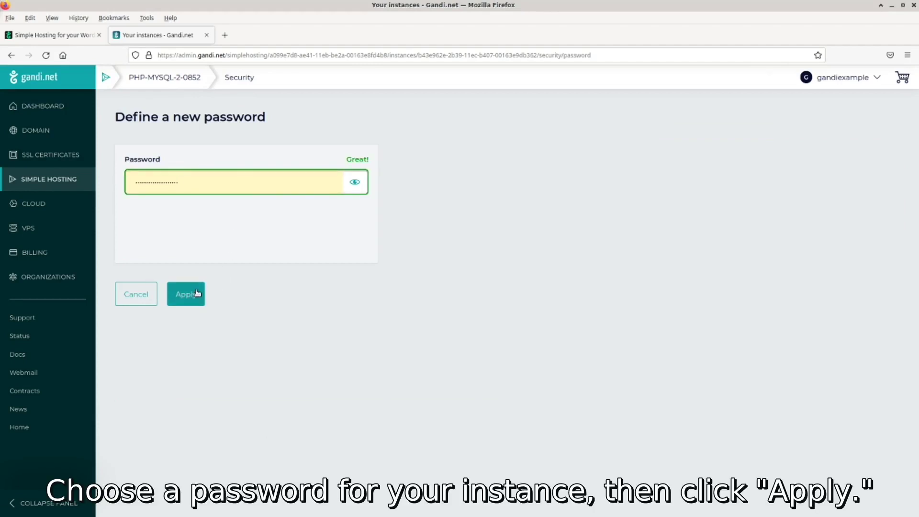
pyautogui.click(198, 293)
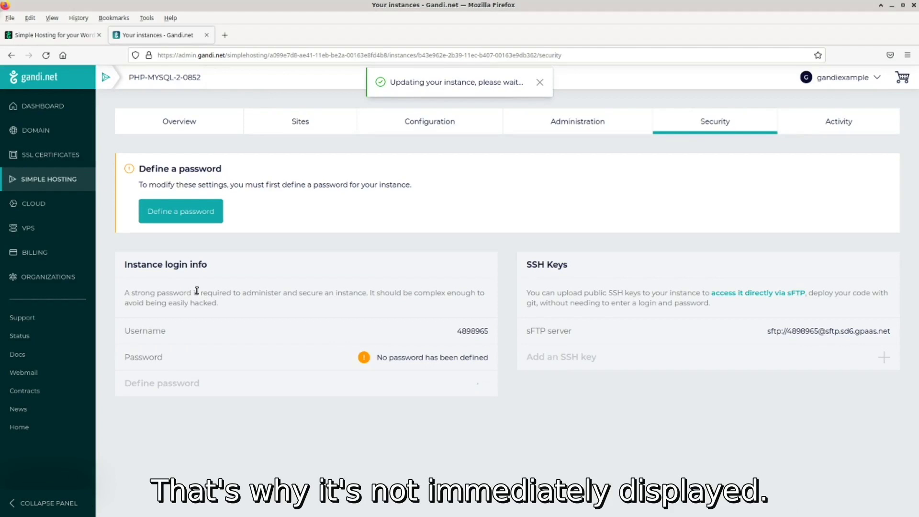
pyautogui.click(325, 124)
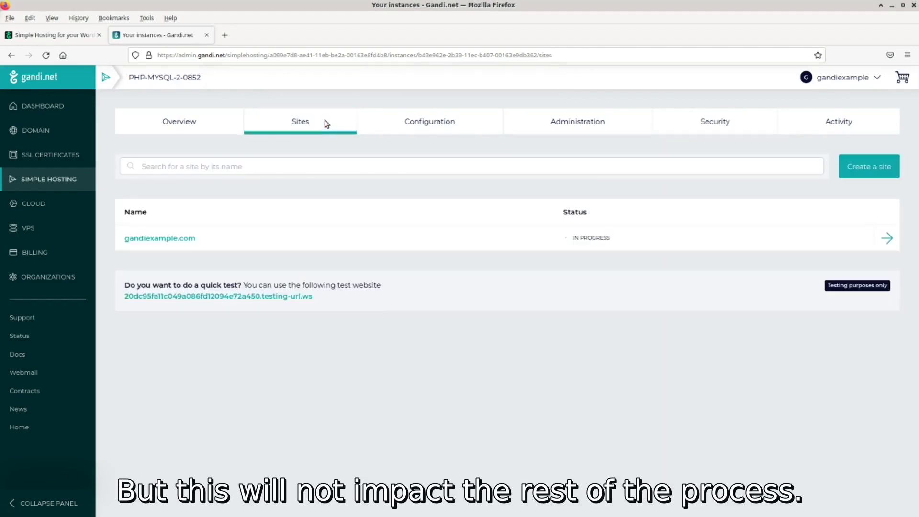
# Refresh gandiexample.com until it shows as published, then pick WordPress from the installable apps
pyautogui.click(190, 242)
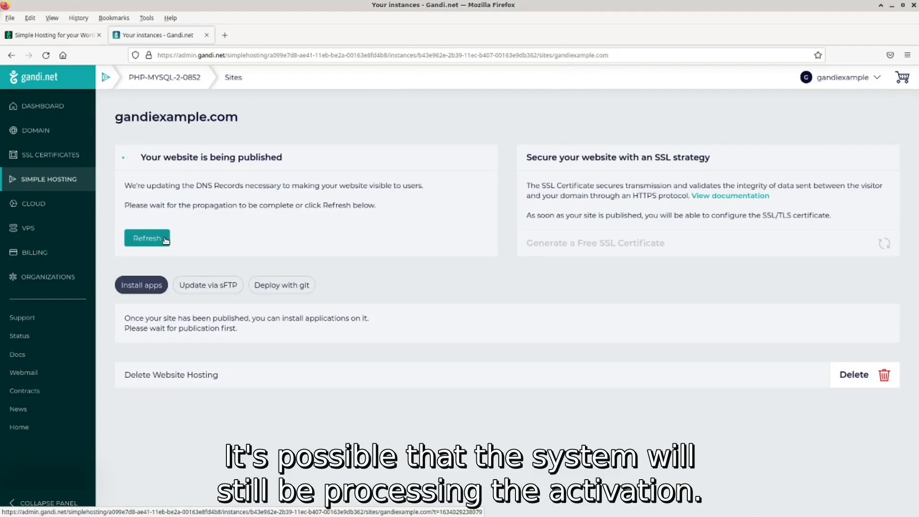
pyautogui.click(148, 237)
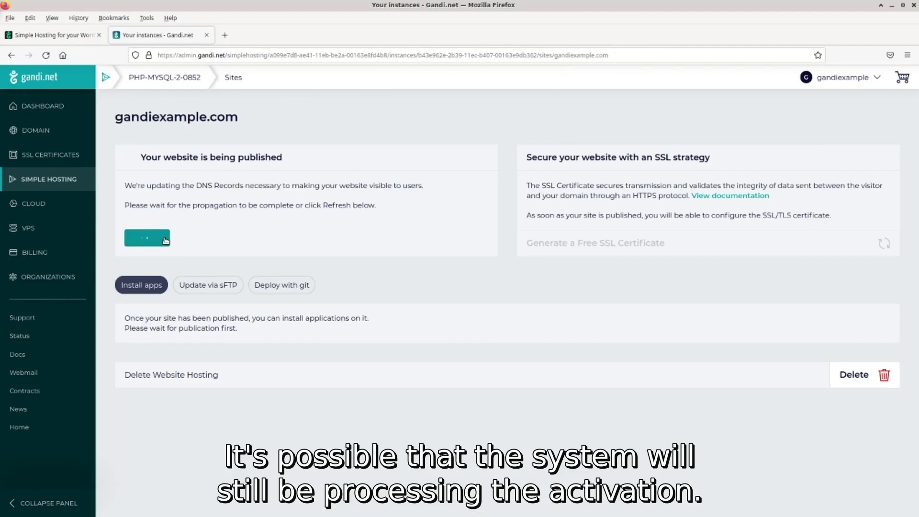
pyautogui.click(147, 238)
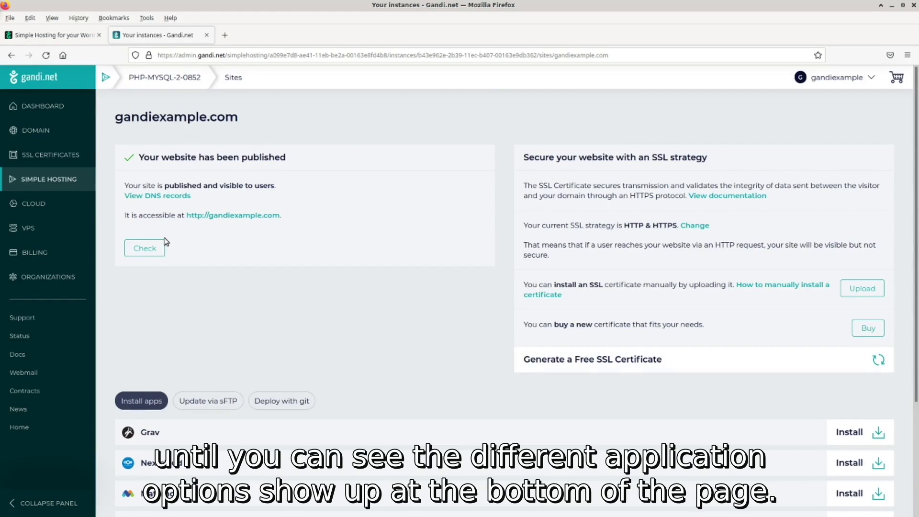
pyautogui.scroll(-5, 165, 242)
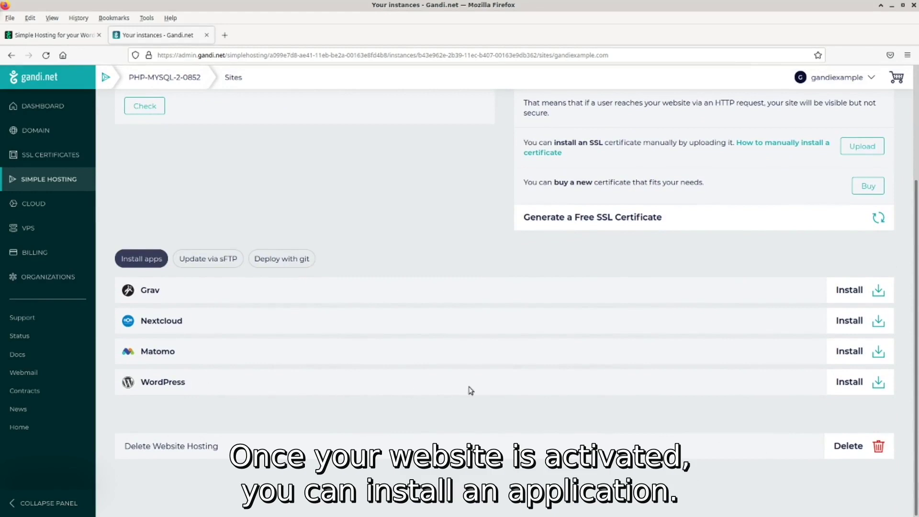
pyautogui.click(881, 383)
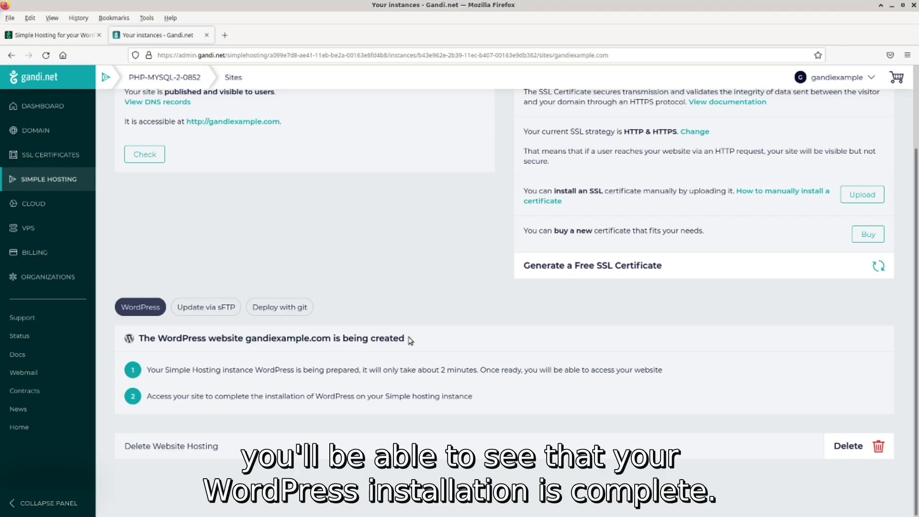
pyautogui.scroll(4, 639, 352)
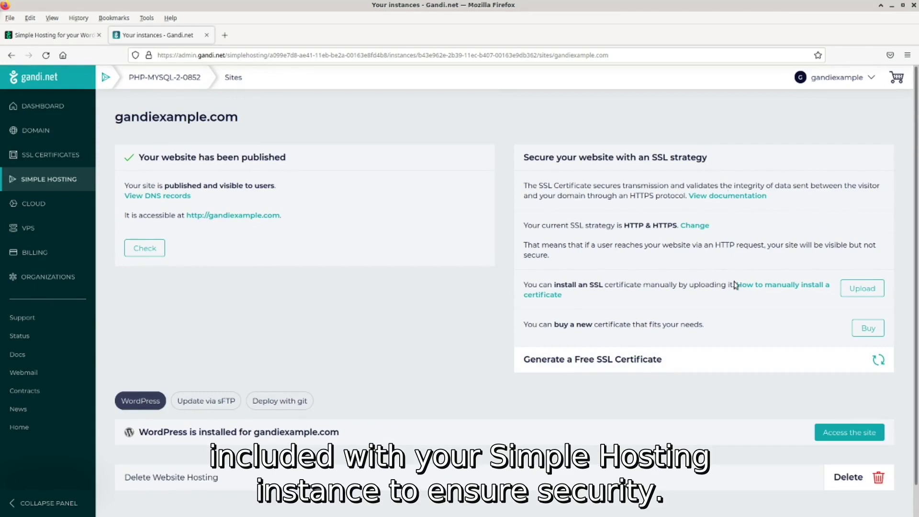
# Generate a free Gandi SSL certificate for gandiexample.com, accepting the contract, and open the site
pyautogui.click(683, 363)
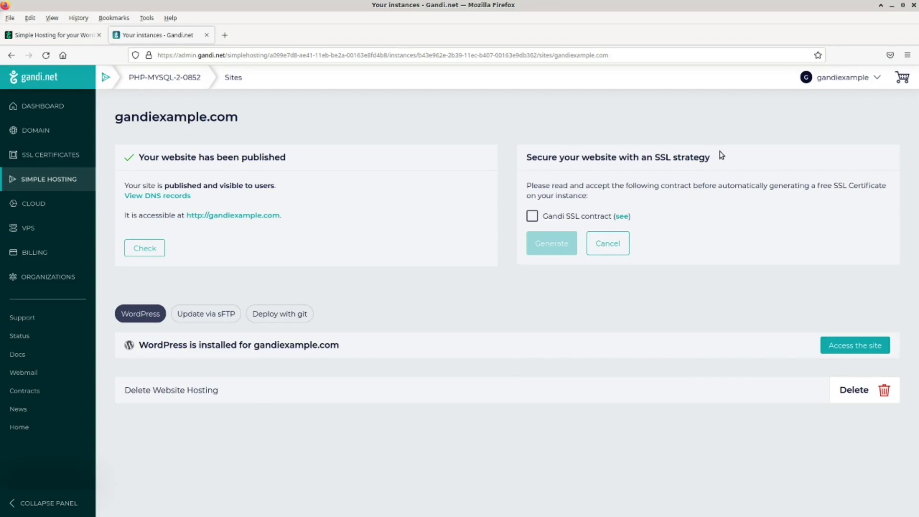
pyautogui.click(532, 215)
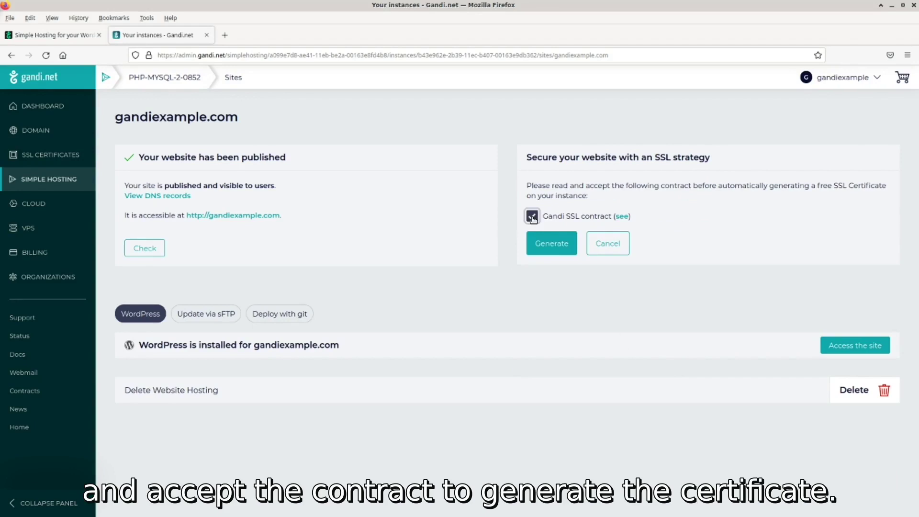
pyautogui.click(533, 246)
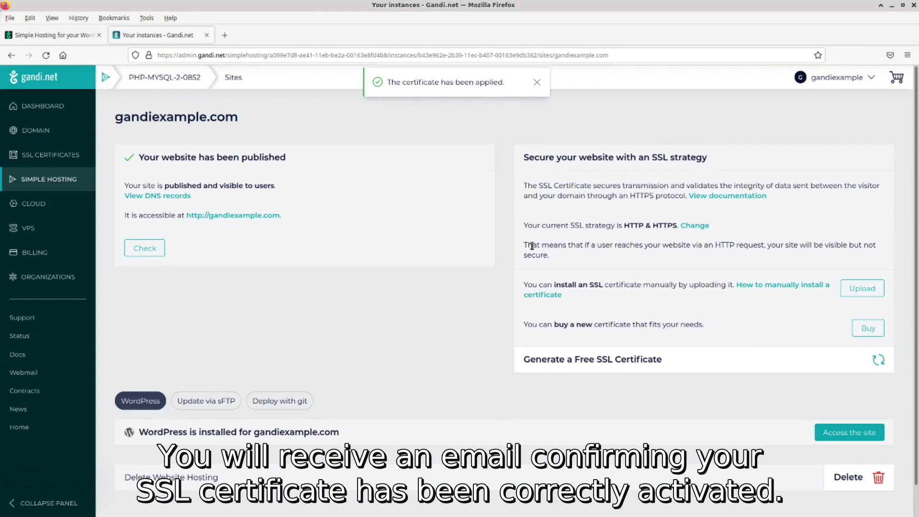
pyautogui.scroll(-1, 531, 246)
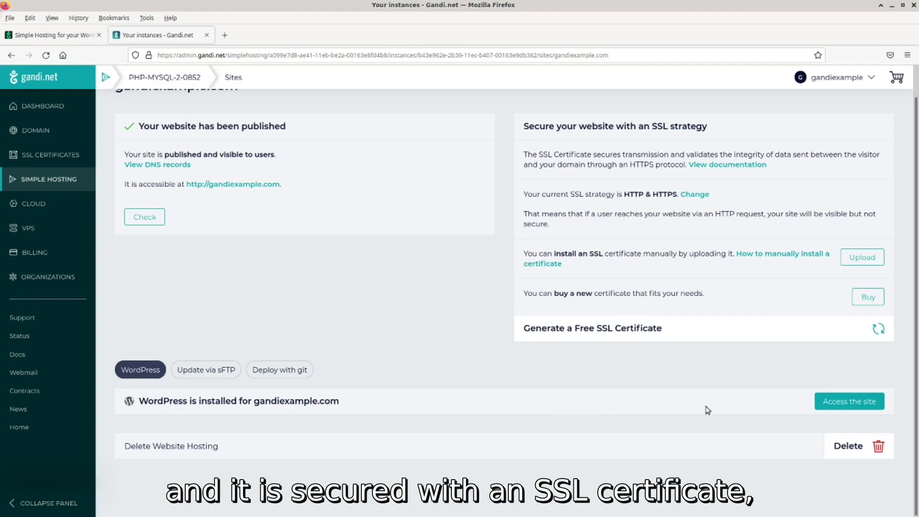
pyautogui.click(877, 403)
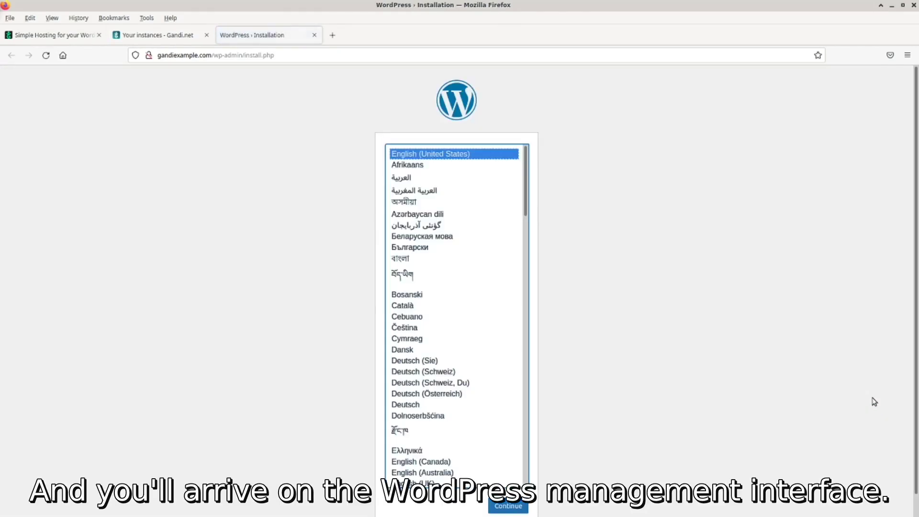
# Install WordPress in English (United States) as 'Gandi example website' with admin username, password and email
pyautogui.click(509, 507)
pyautogui.click(437, 253)
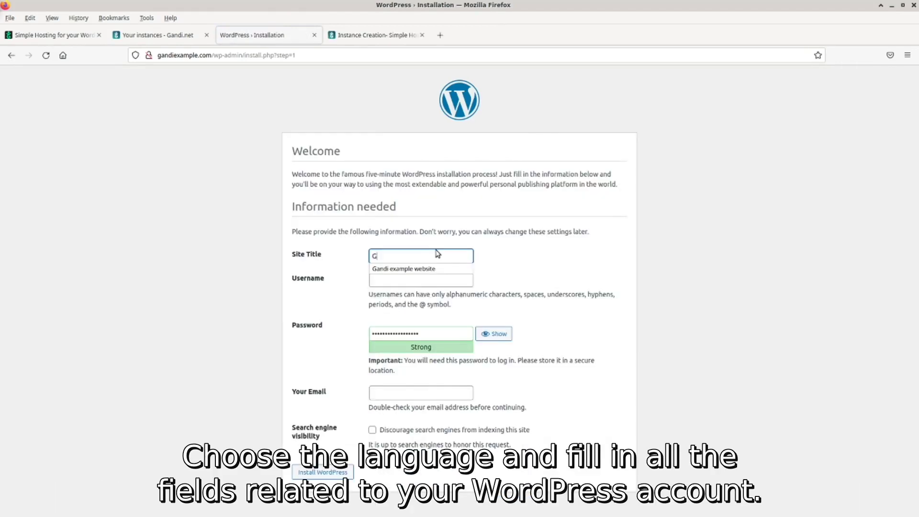
pyautogui.write('Gandi ')
pyautogui.write('example websi')
pyautogui.write('te')
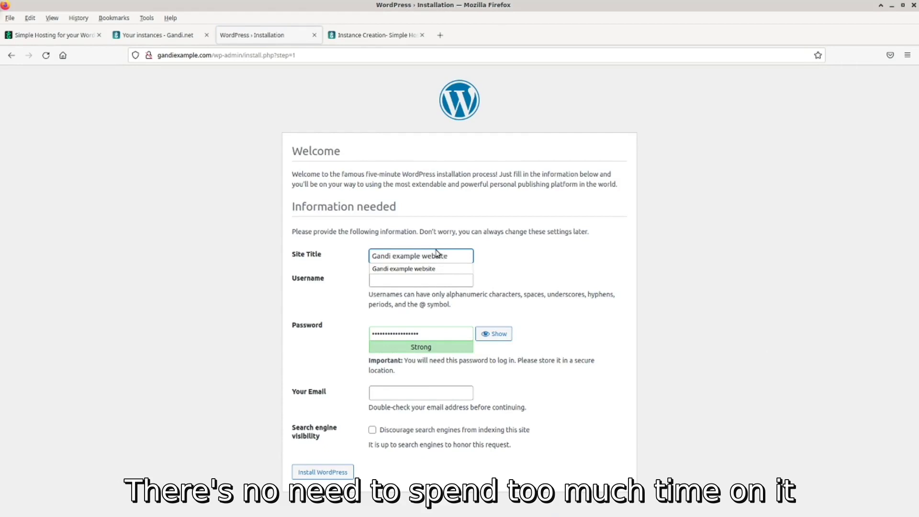
pyautogui.click(453, 282)
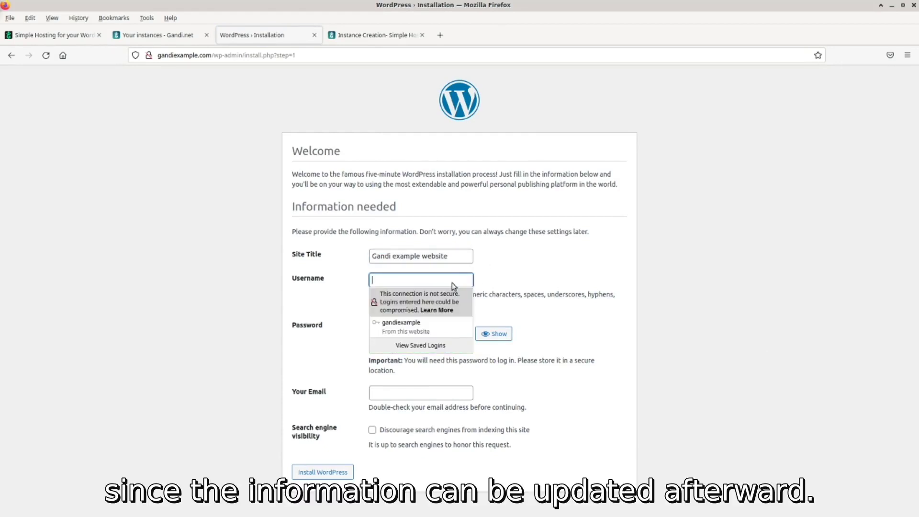
pyautogui.write('Gandiexamp')
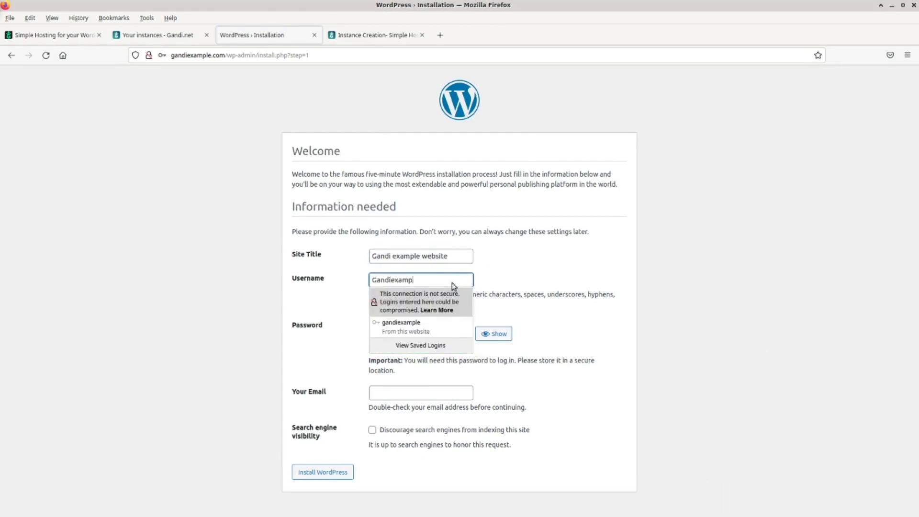
pyautogui.write('le')
pyautogui.click(493, 280)
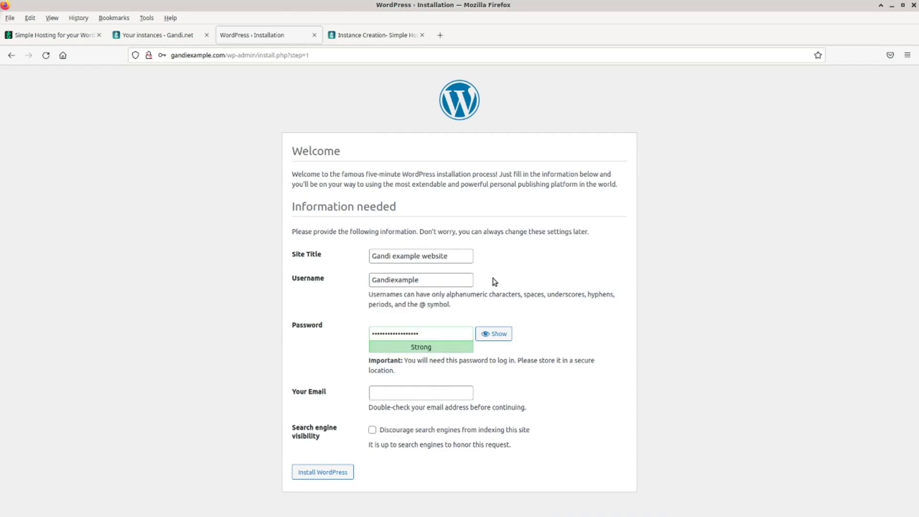
pyautogui.click(447, 393)
pyautogui.write('example')
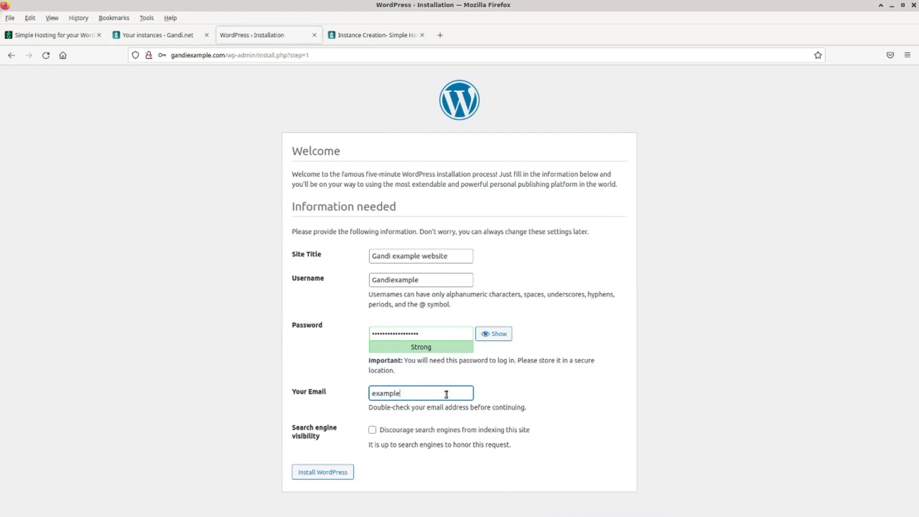
pyautogui.write('@example.com')
pyautogui.click(529, 422)
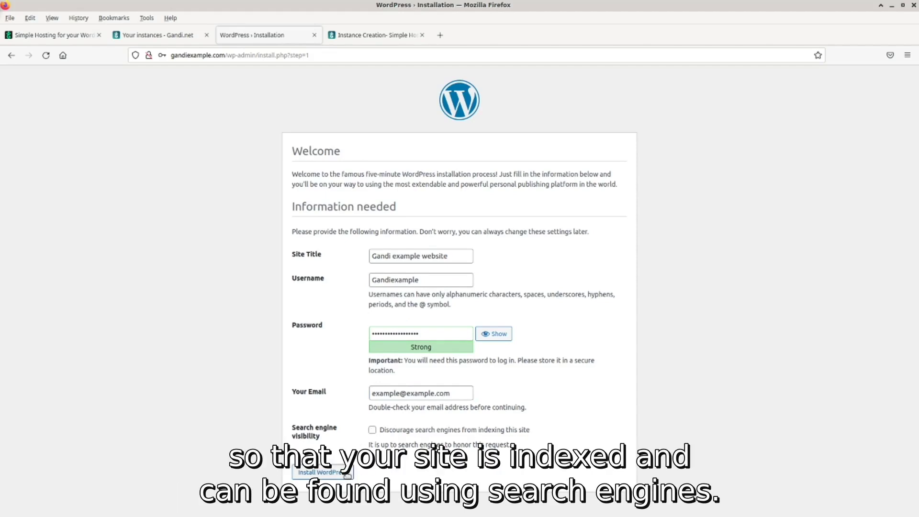
pyautogui.click(347, 475)
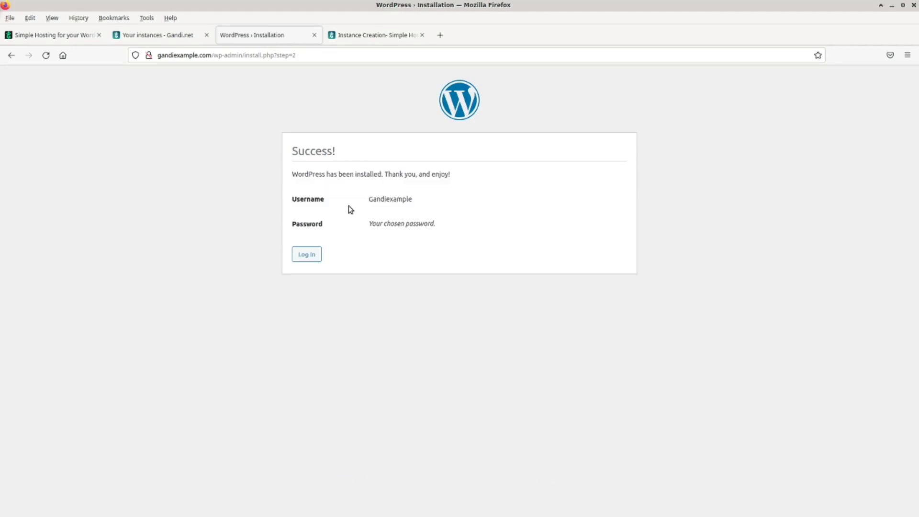
# Log in to WordPress admin with the saved credentials and update the browser's stored login
pyautogui.click(308, 254)
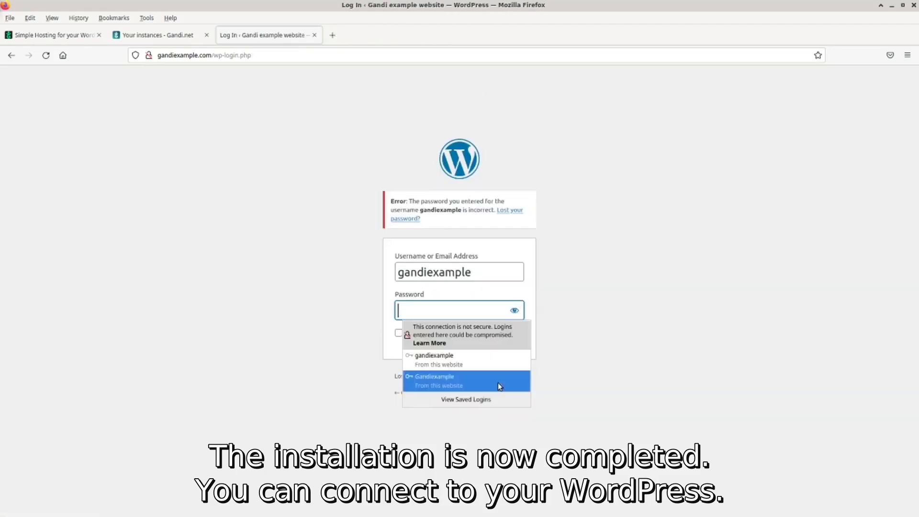
pyautogui.click(498, 383)
pyautogui.click(508, 336)
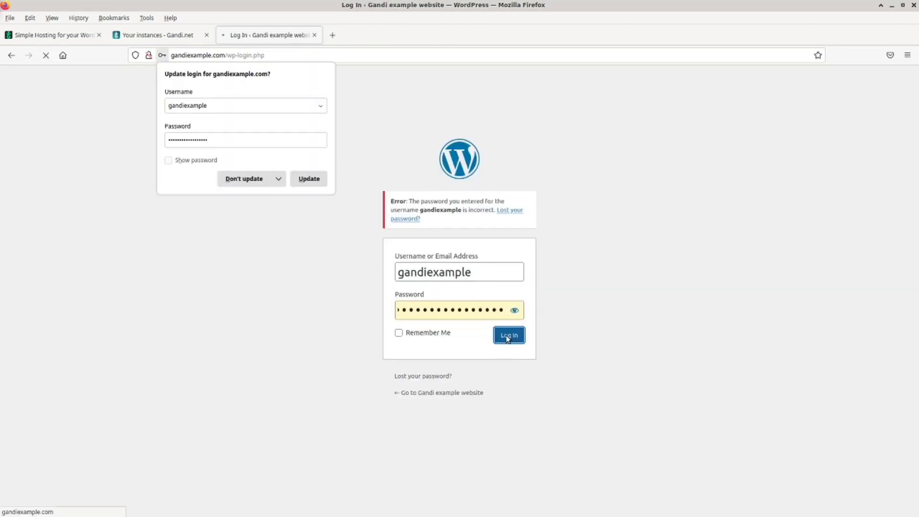
pyautogui.click(309, 179)
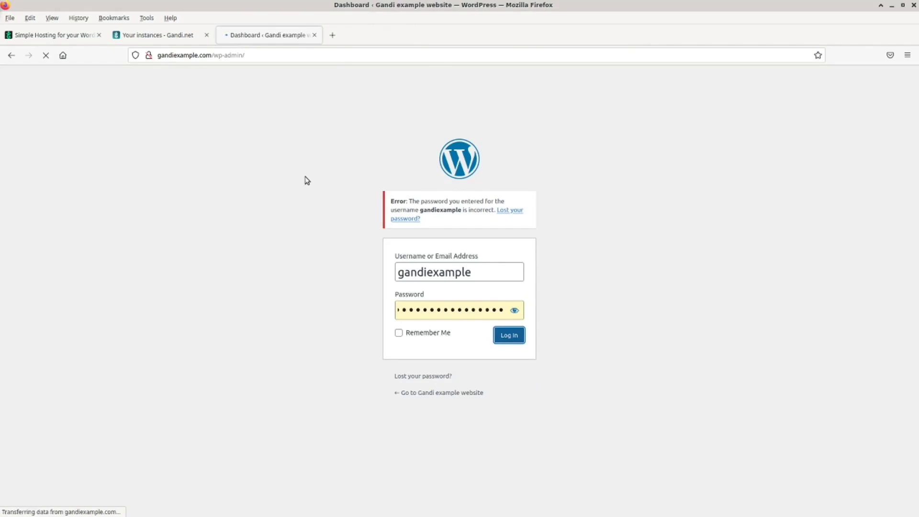